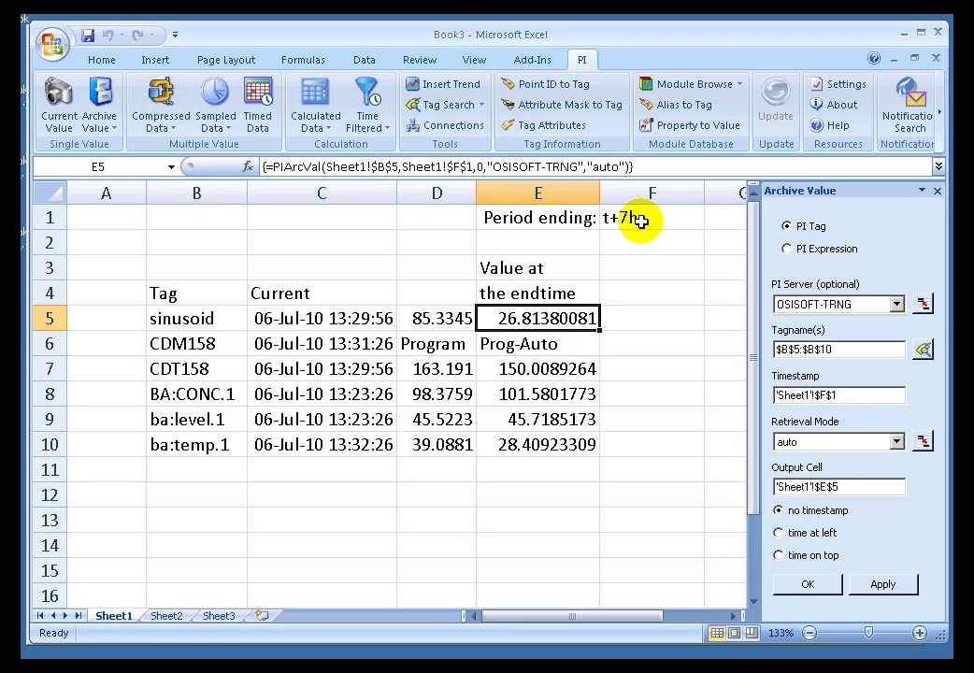
- Check the t+7h end time in F1 and look over the column E archive results
left_click(639, 219)
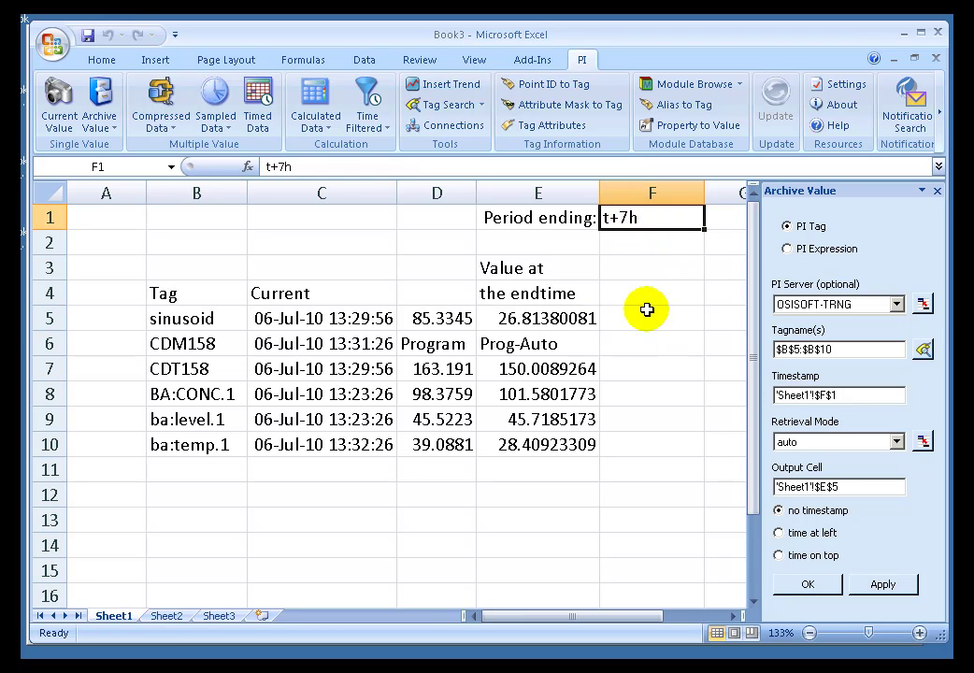
left_click(513, 319)
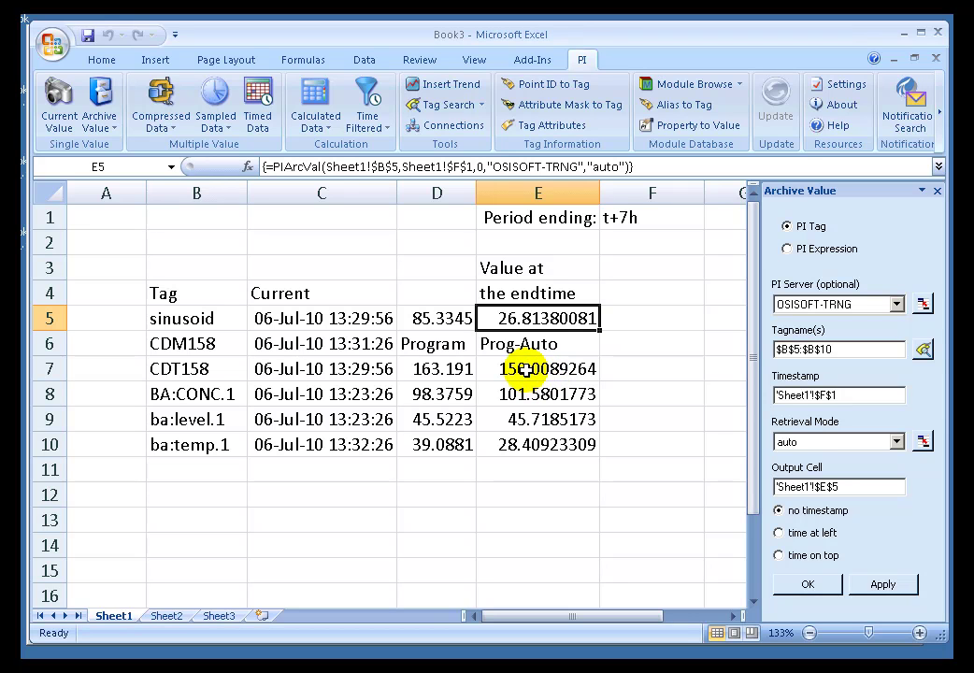
left_click(526, 370)
left_click(524, 392)
left_click(528, 420)
- Recheck the E5 and CDT158 E7 formulas against F1, then list the retrieval modes
left_click(528, 445)
left_click(552, 317)
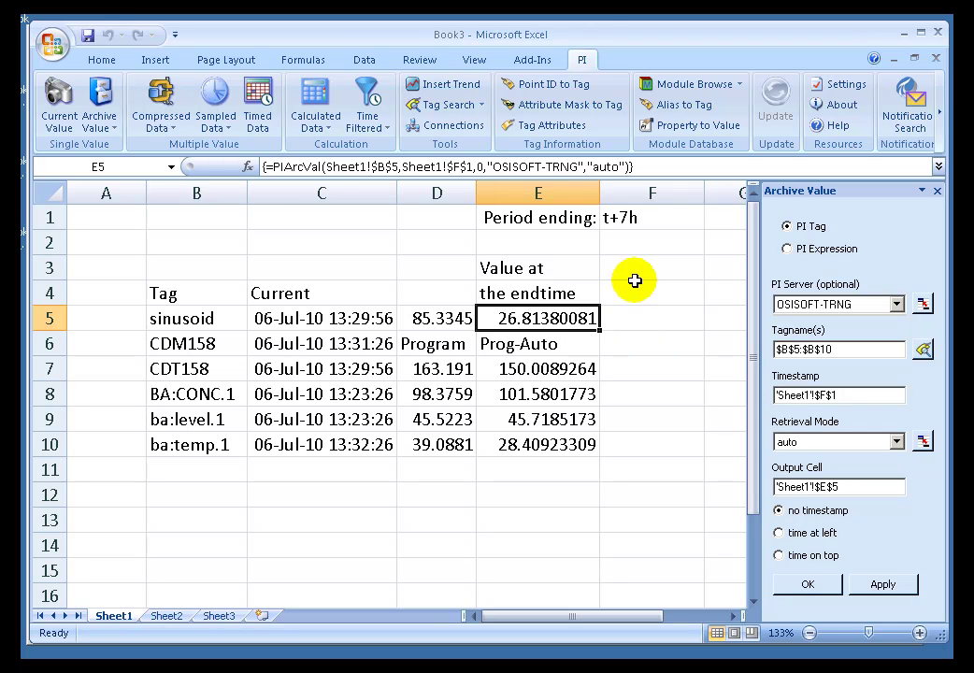
left_click(637, 220)
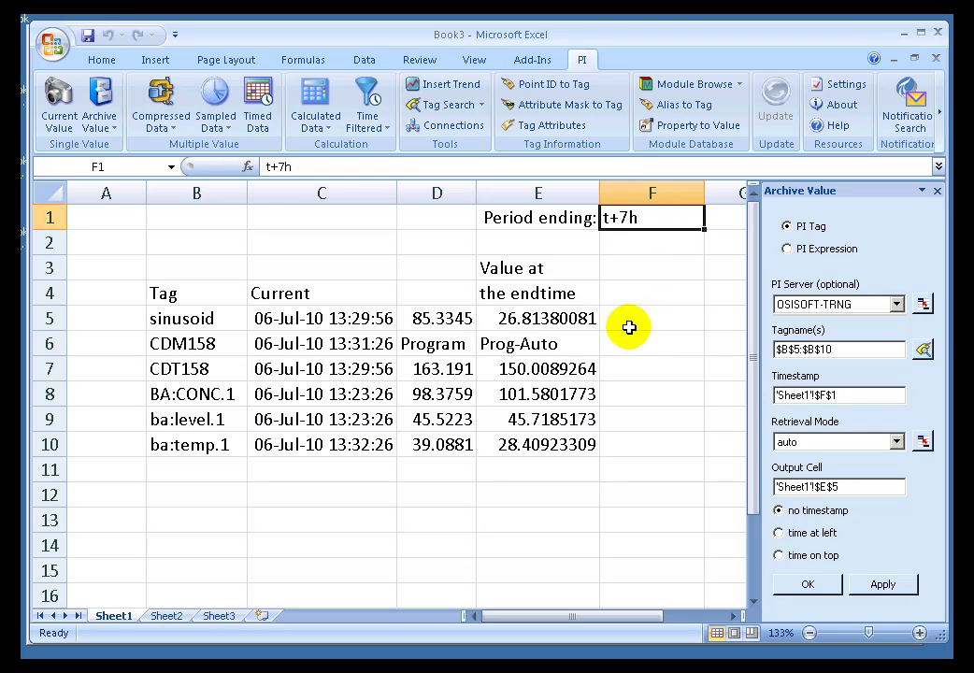
left_click(561, 319)
left_click(538, 370)
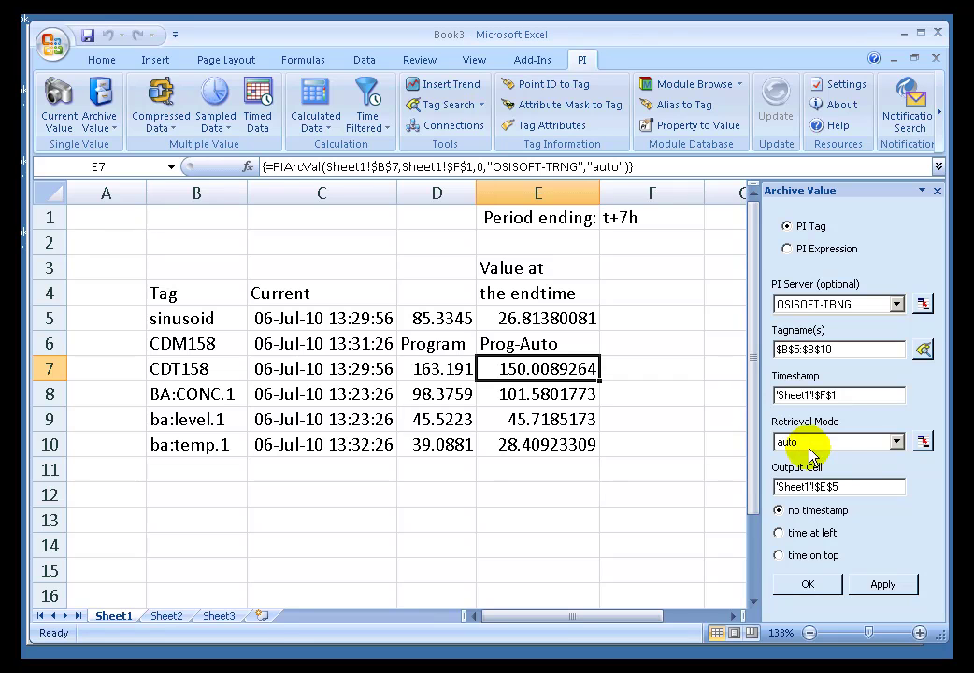
left_click(896, 443)
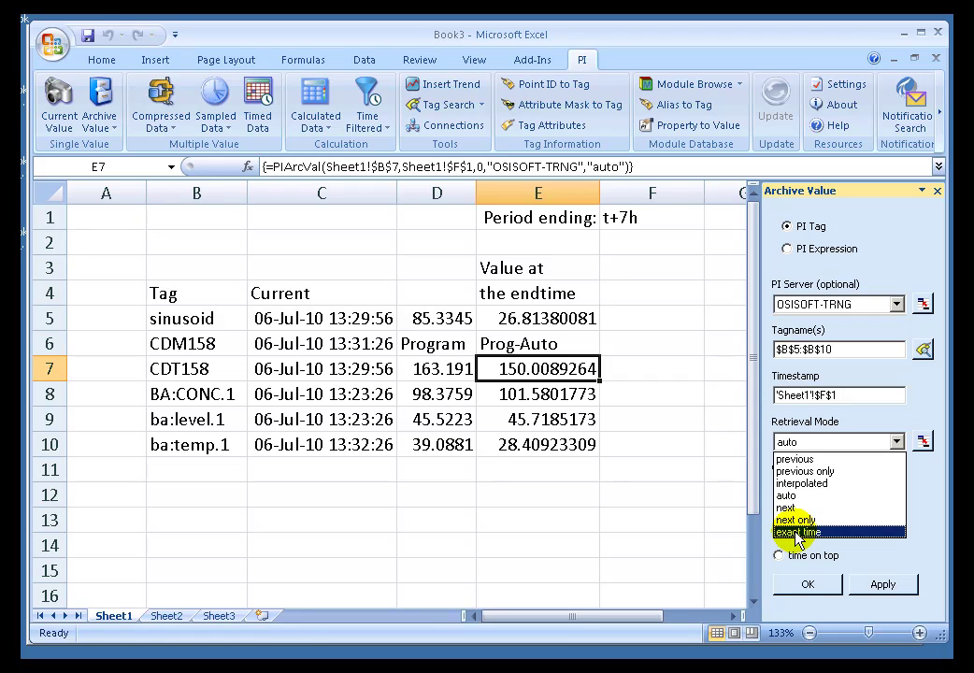
- Apply exact time retrieval to the column E archive value formulas
left_click(568, 321)
left_click(538, 367)
left_click(835, 443)
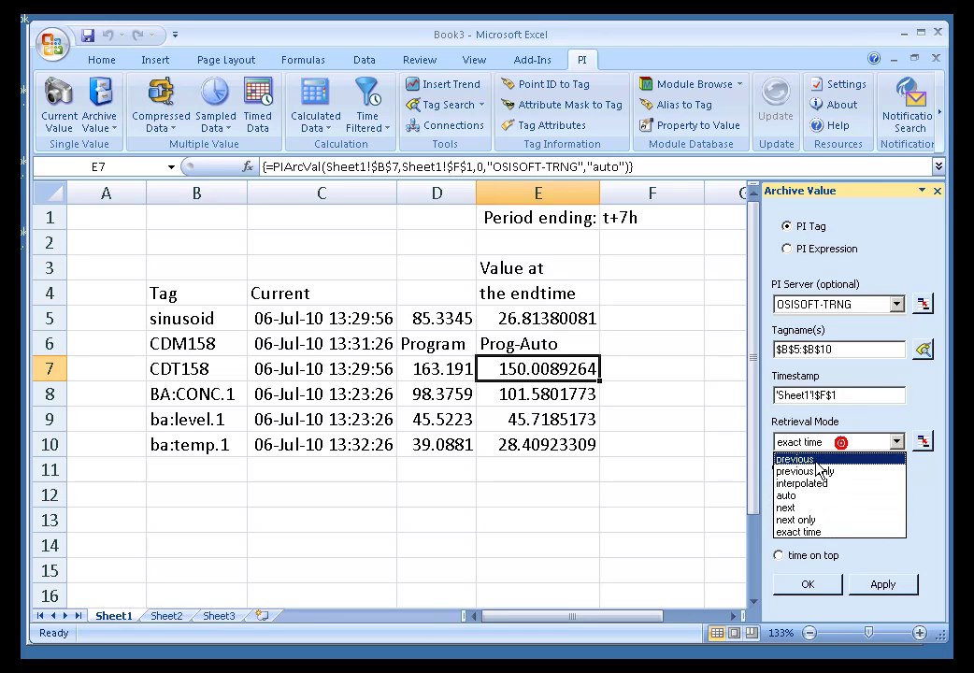
left_click(797, 532)
left_click(810, 586)
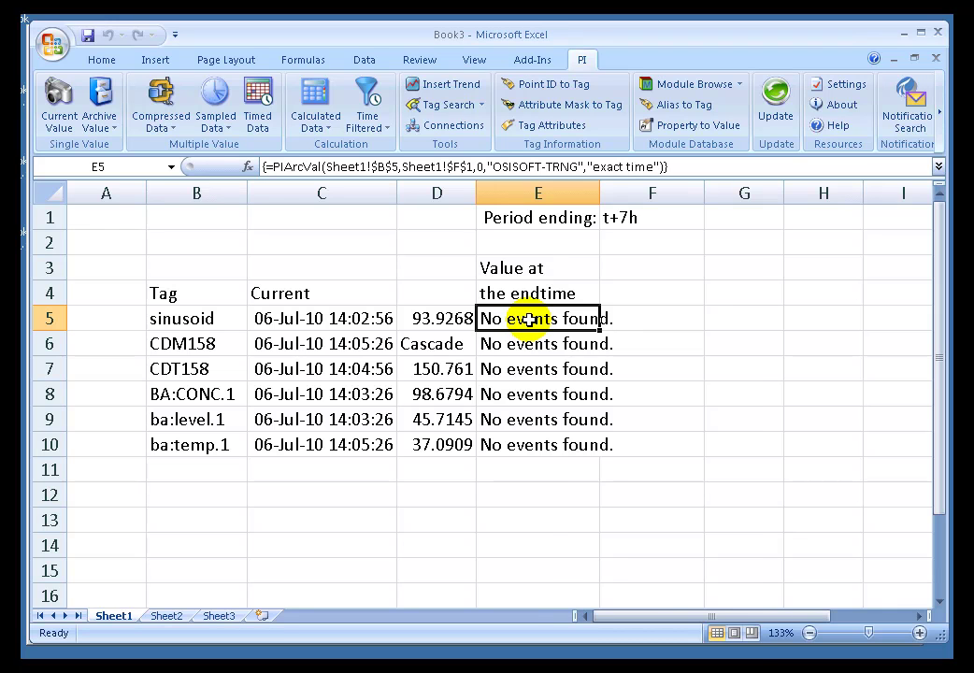
- Switch E5's archive value retrieval back to auto
right_click(529, 320)
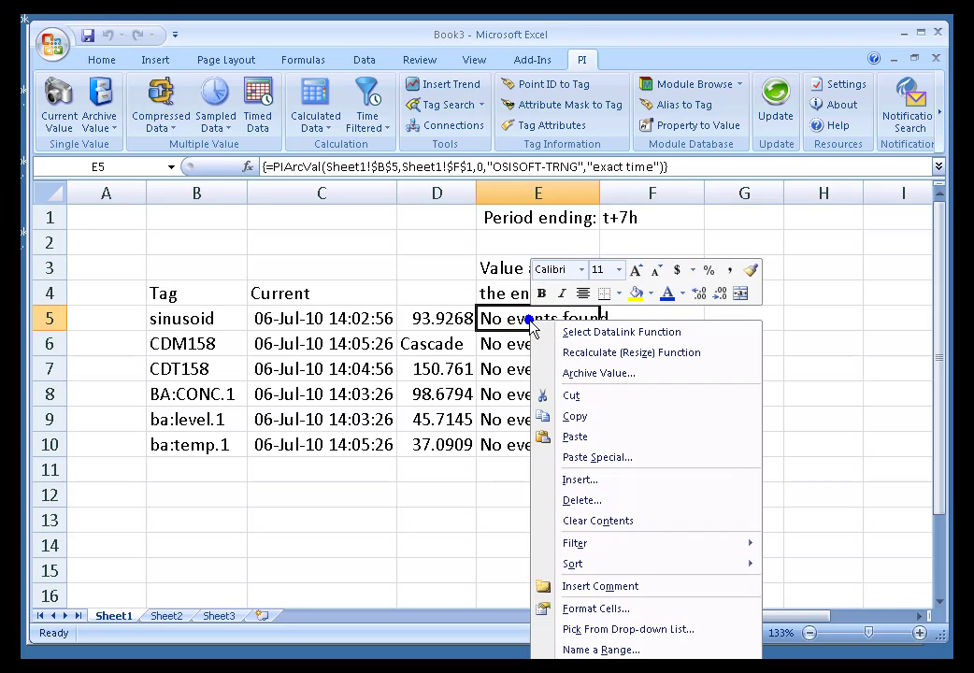
left_click(598, 373)
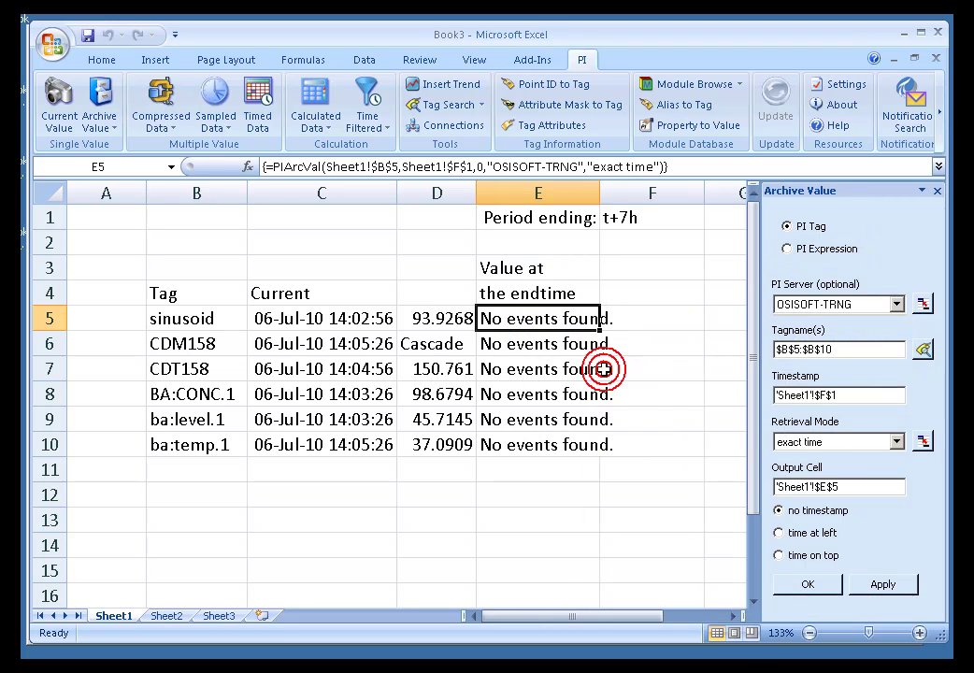
left_click(896, 442)
left_click(793, 493)
left_click(810, 584)
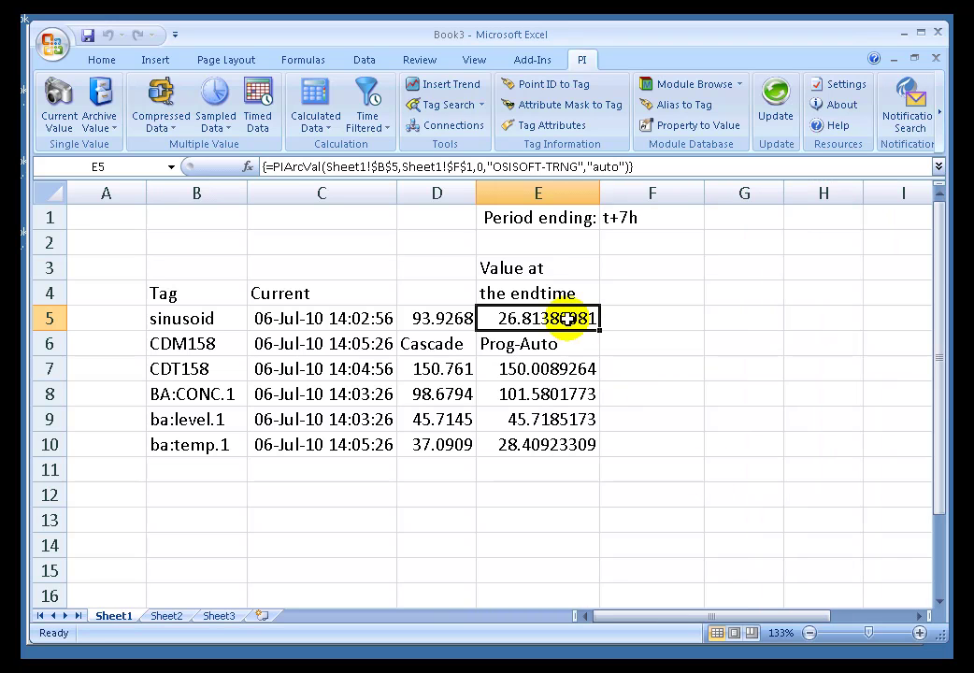
- Reopen E5's Archive Value settings with the retrieval modes listed
right_click(567, 318)
left_click(629, 378)
left_click(896, 443)
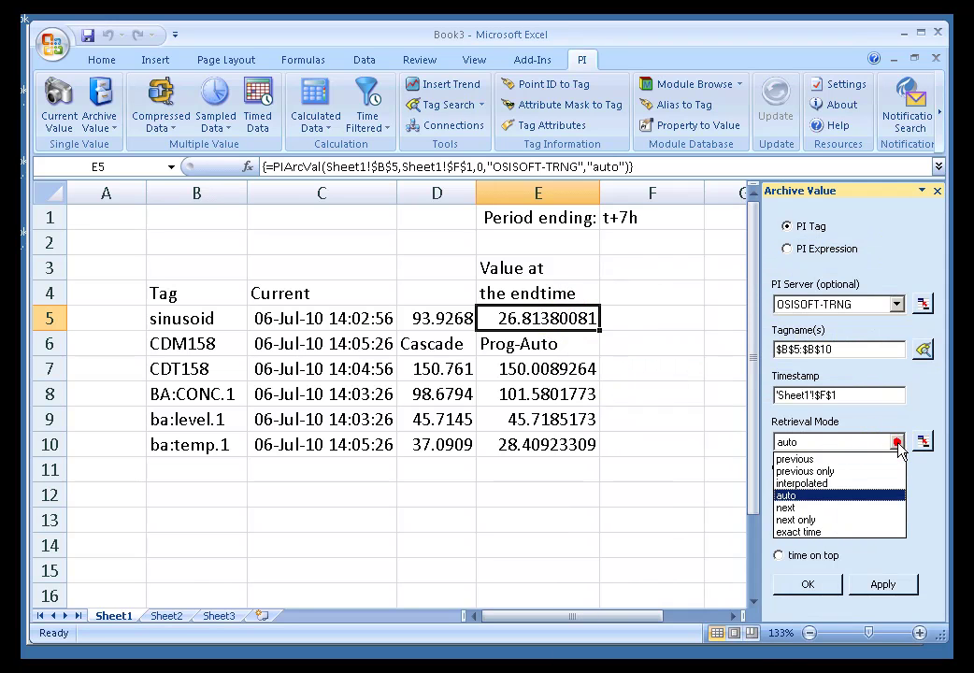
- Apply interpolated retrieval to column E, then reopen E5's settings and pick auto
left_click(800, 484)
left_click(805, 582)
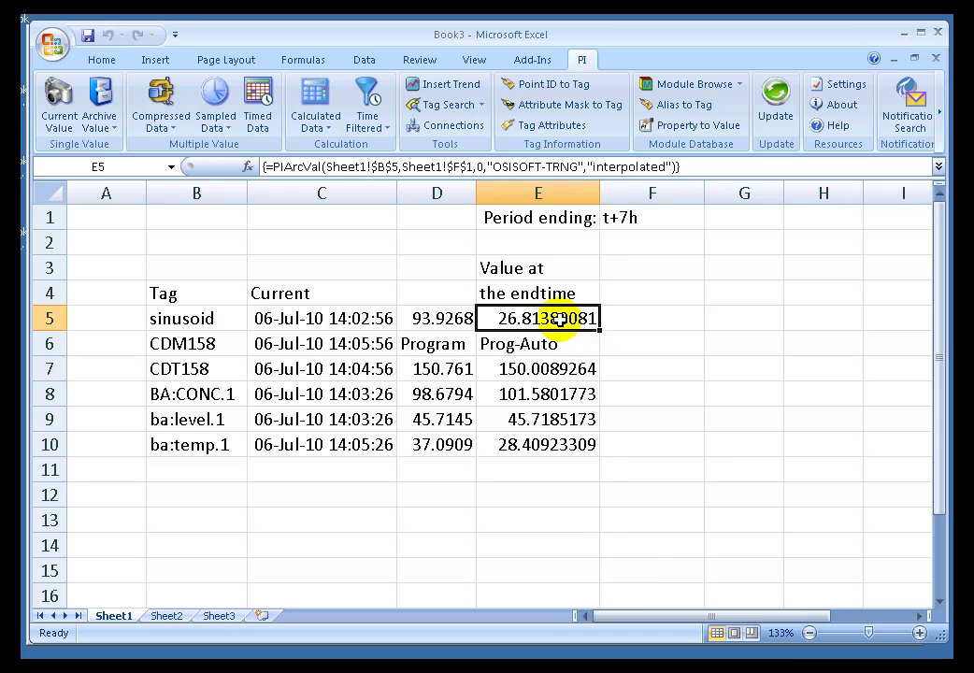
right_click(561, 319)
left_click(626, 375)
left_click(897, 442)
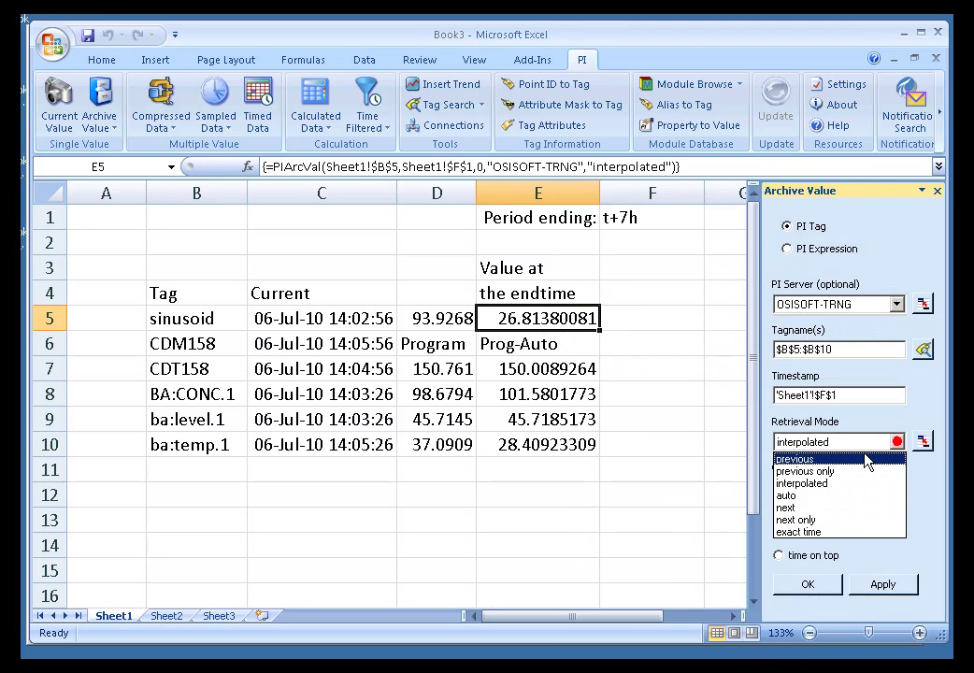
left_click(795, 496)
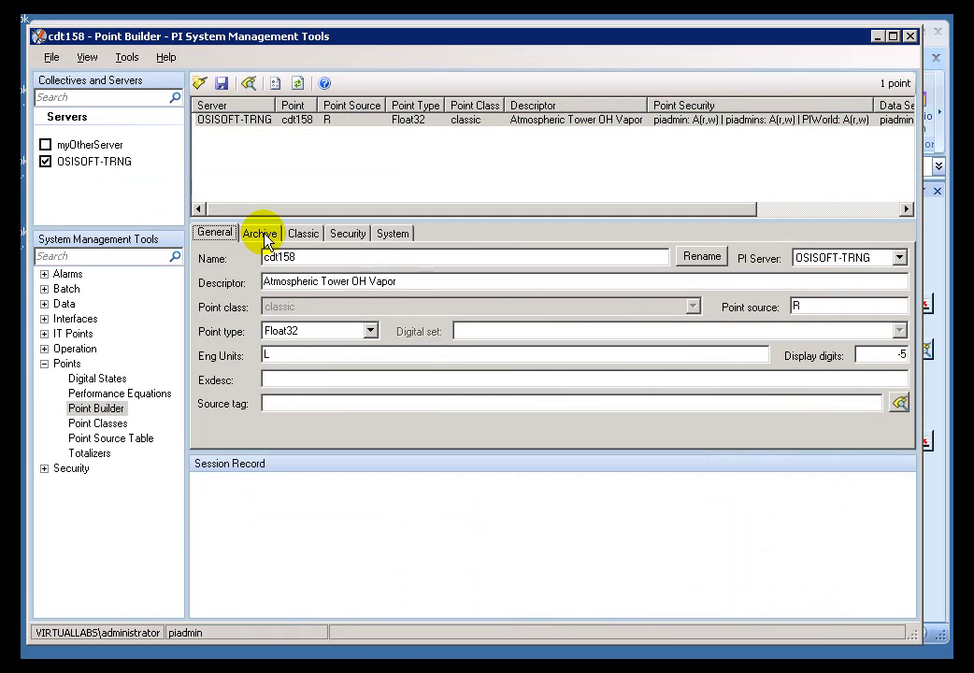
- View the cdt158 point's Archive tab compression and exception settings
left_click(262, 234)
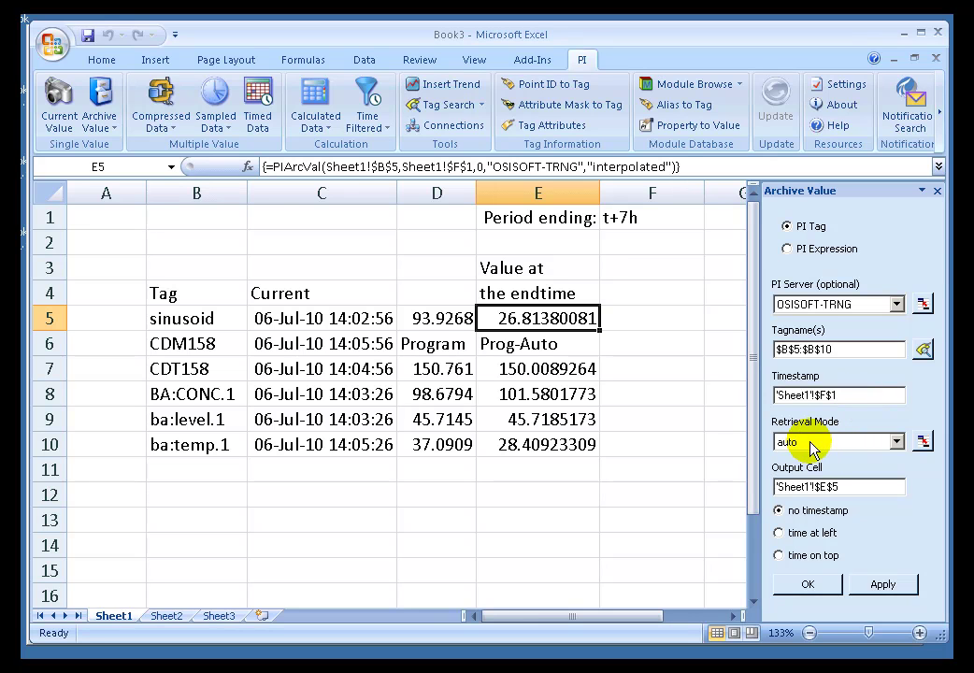
- Keep auto retrieval, review the mode list again, and reselect the E5 formula
left_click(826, 446)
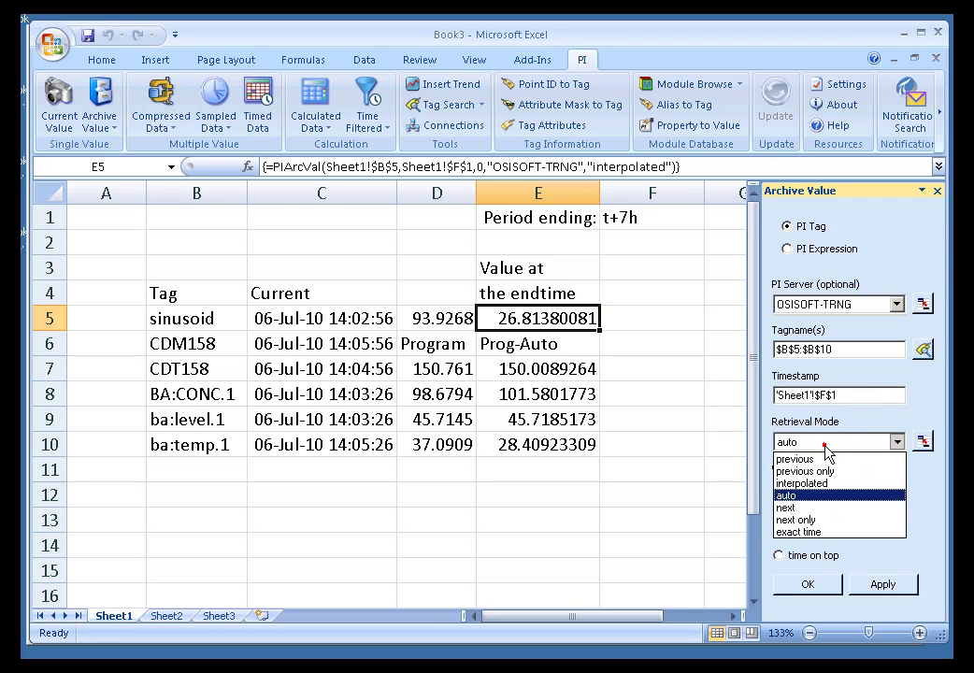
left_click(789, 498)
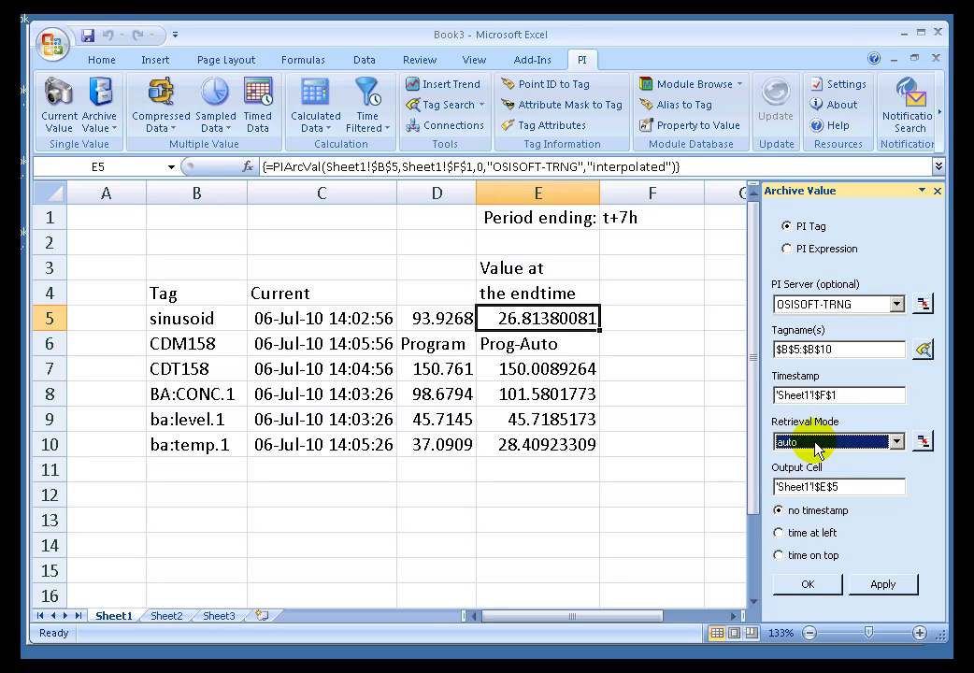
left_click(816, 445)
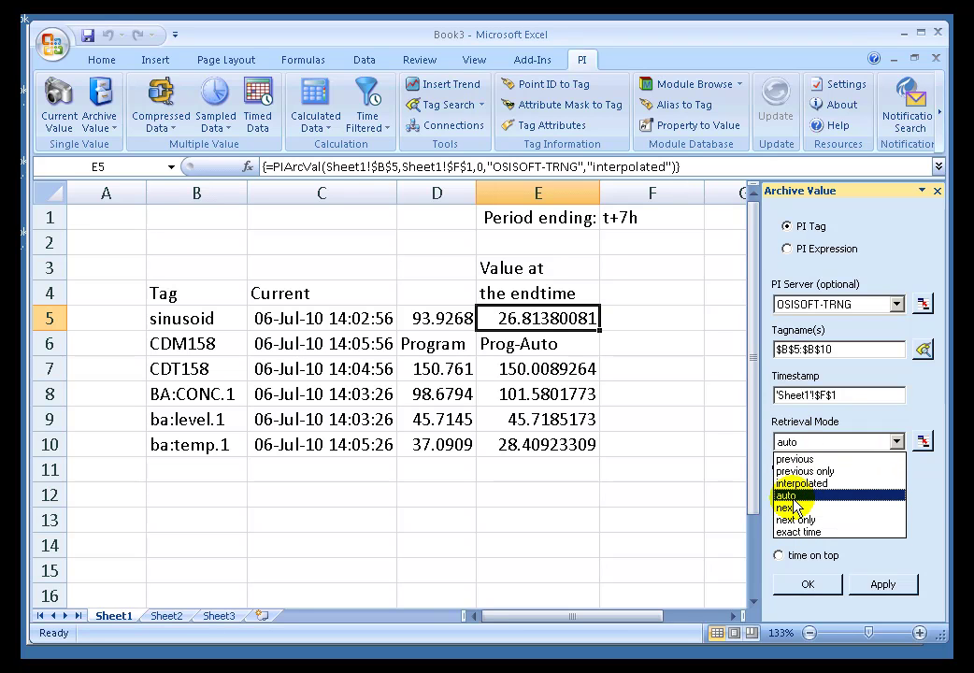
left_click(674, 370)
left_click(570, 319)
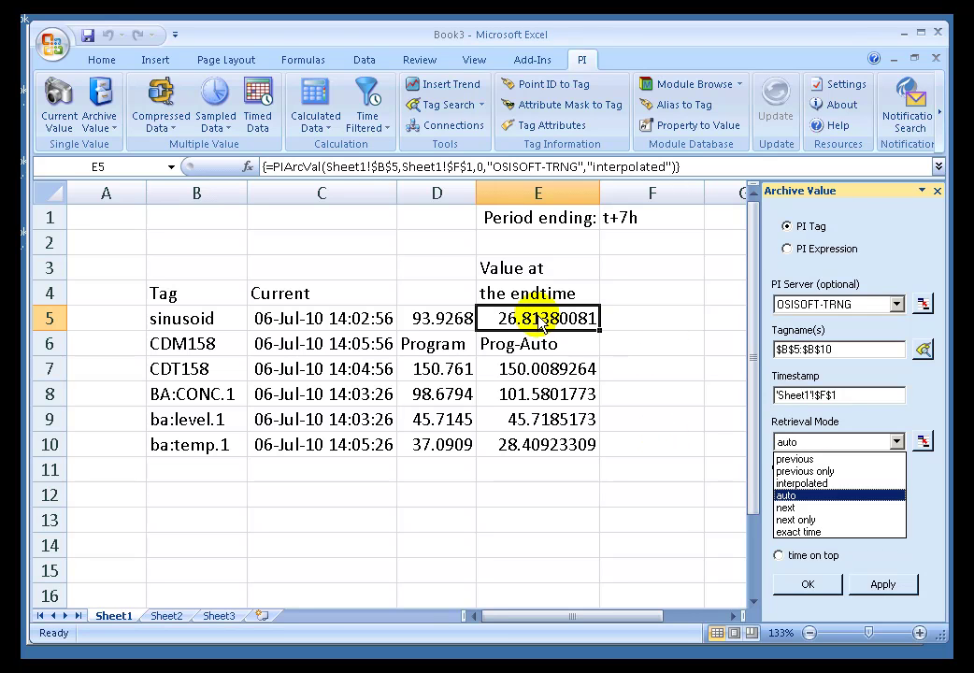
- Use auto retrieval with 'time at left' timestamps for the archive values
left_click(790, 495)
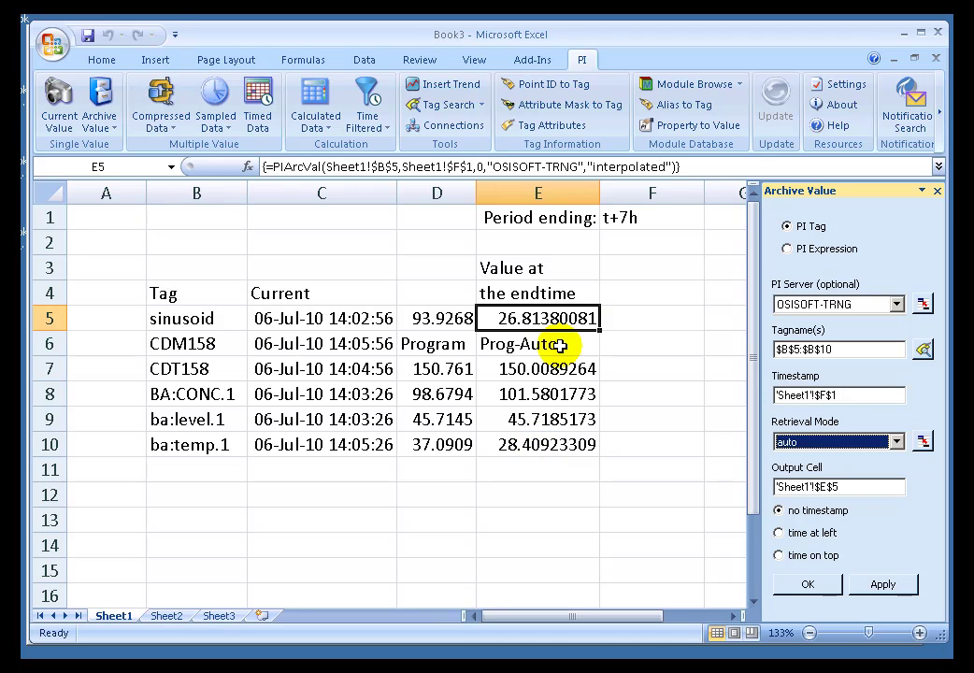
left_click(780, 533)
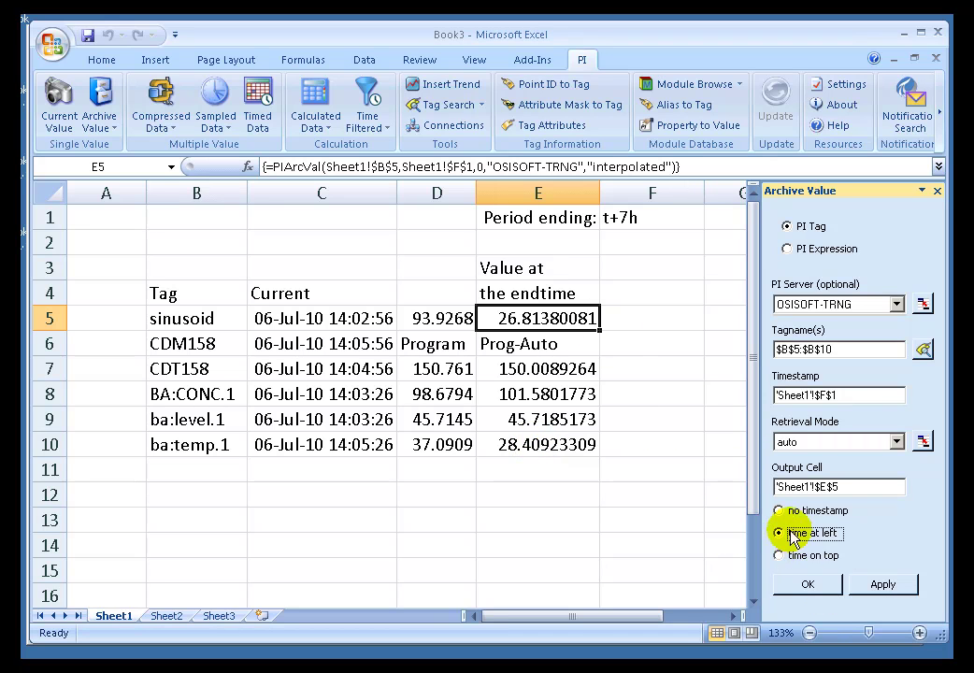
left_click(808, 585)
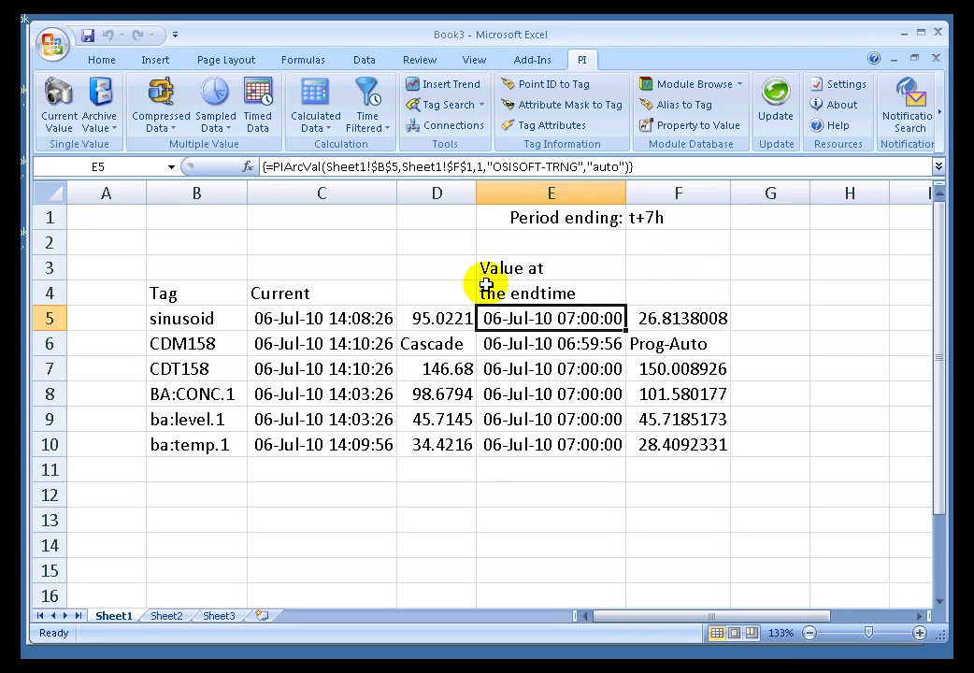
- Reopen E5's Archive Value settings and inspect the CDT158 (E7) and CDM158 (E6) formulas
right_click(562, 322)
left_click(657, 378)
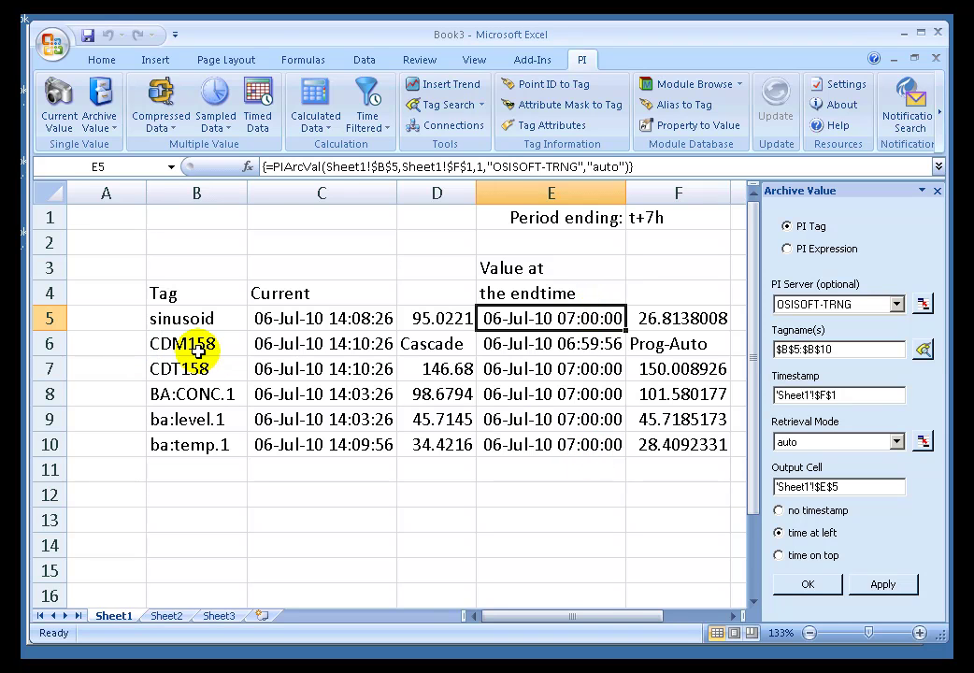
left_click(580, 370)
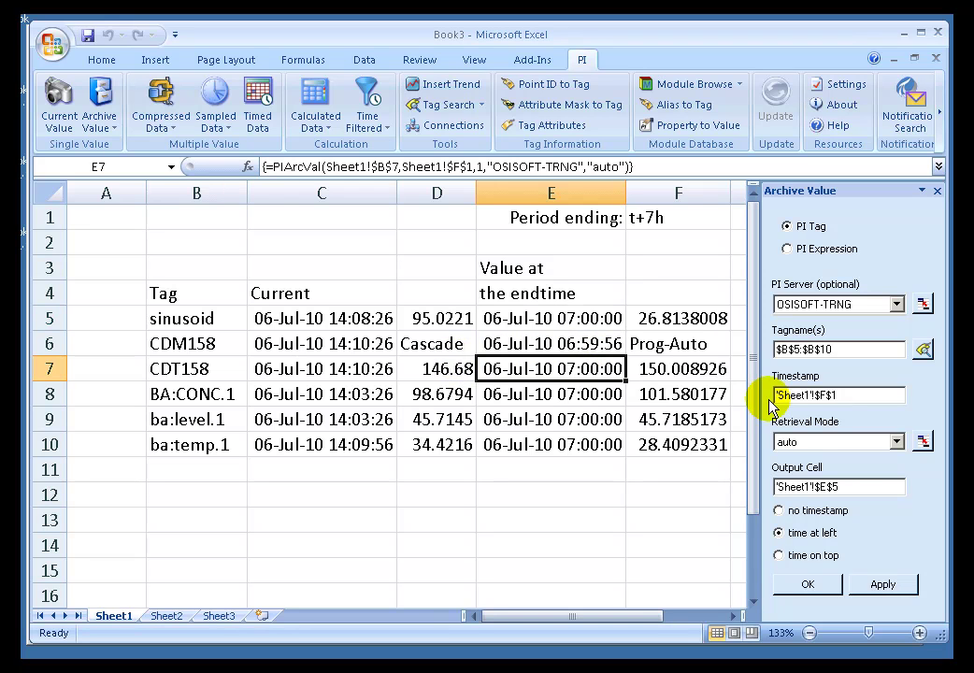
left_click(617, 344)
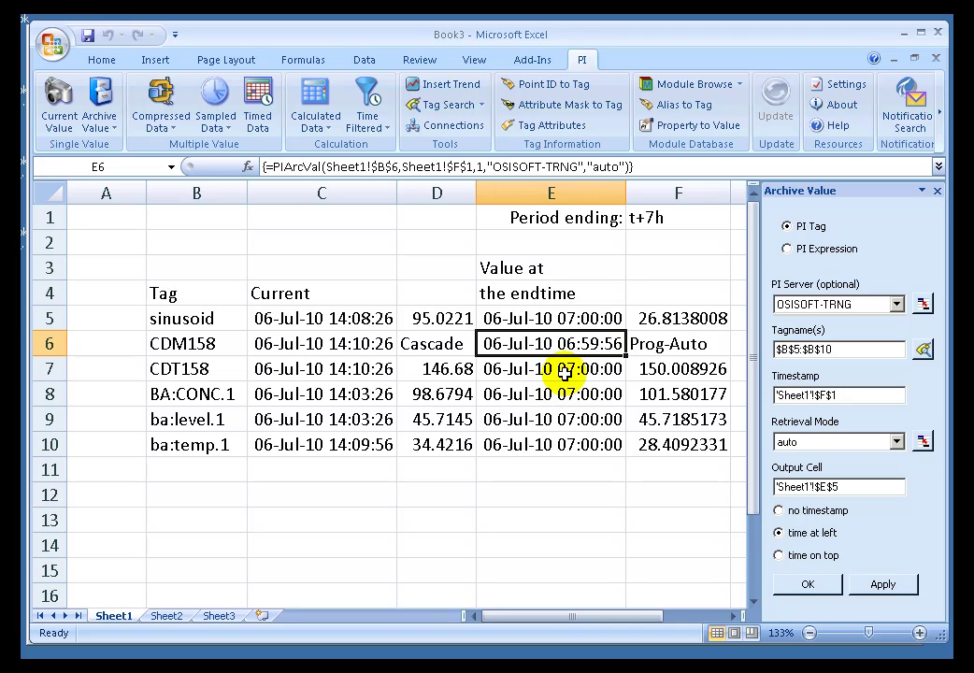
- Switch the archive value formulas to previous retrieval
left_click(896, 443)
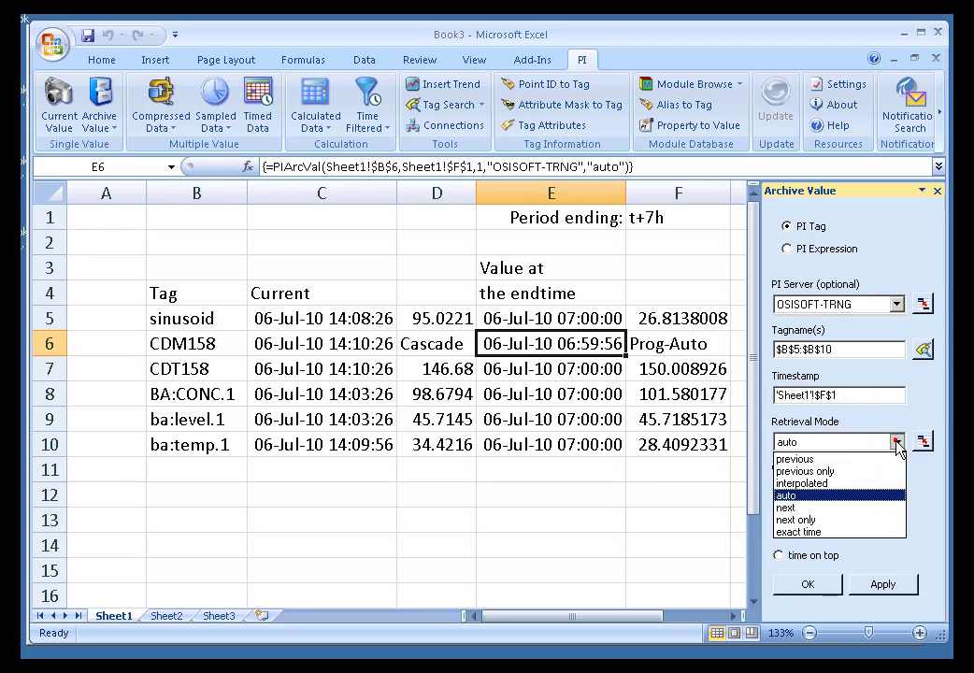
left_click(795, 461)
left_click(808, 586)
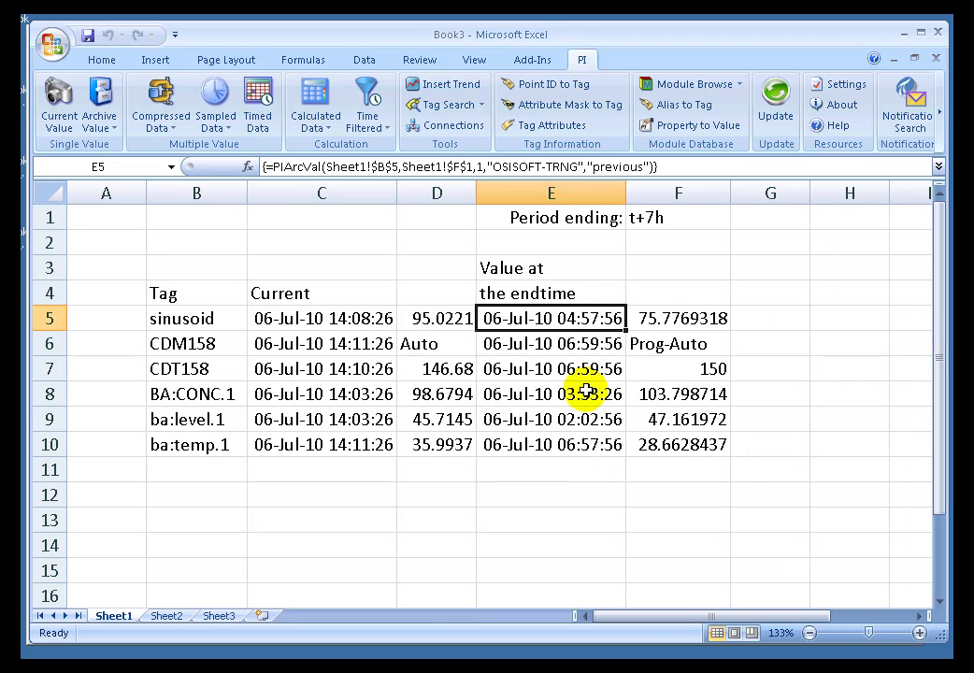
- Switch the archive value formulas from previous to next retrieval
right_click(533, 319)
left_click(615, 374)
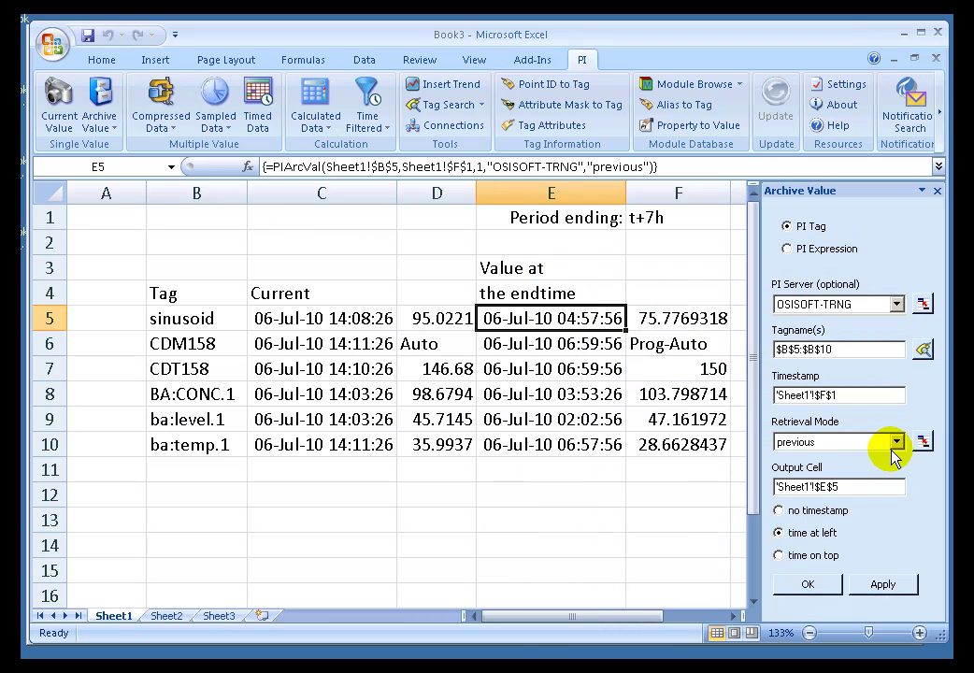
left_click(896, 442)
left_click(837, 495)
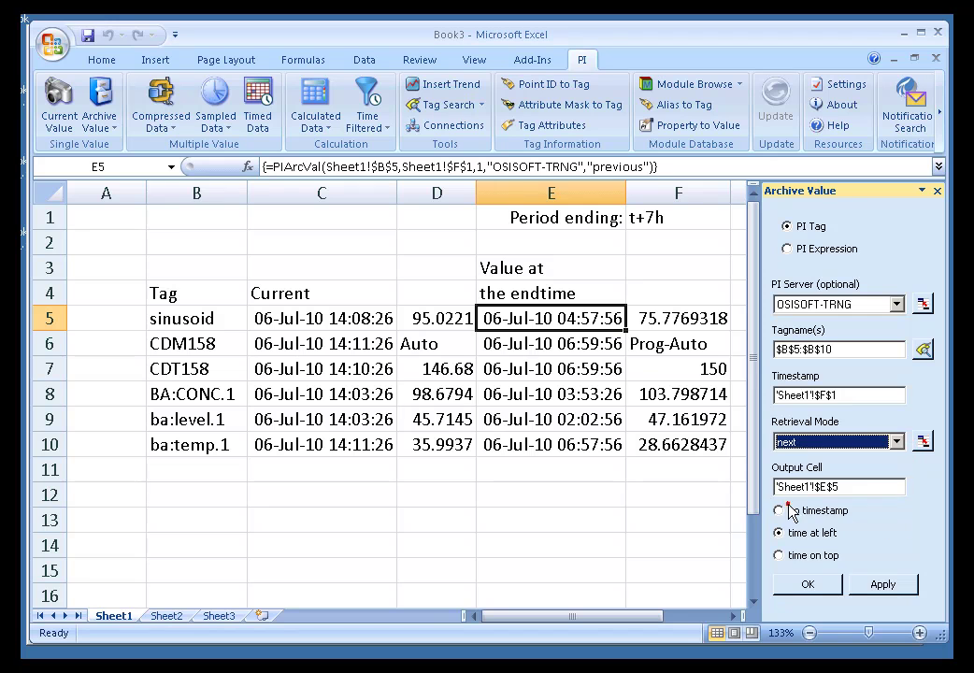
left_click(806, 584)
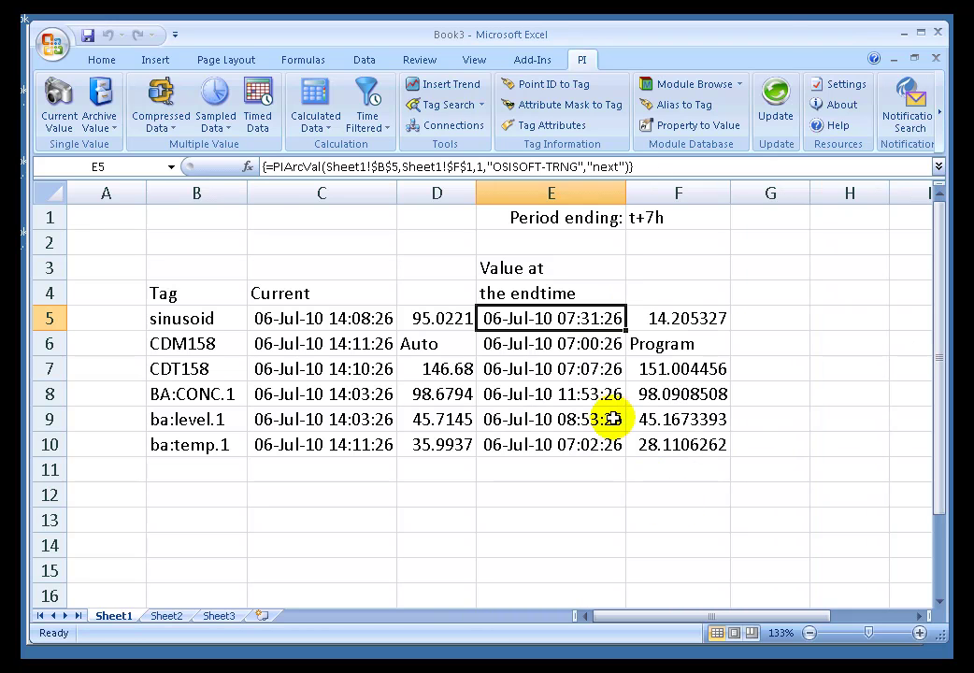
- Reopen the Archive Value settings from E7 with the retrieval modes listed
right_click(559, 368)
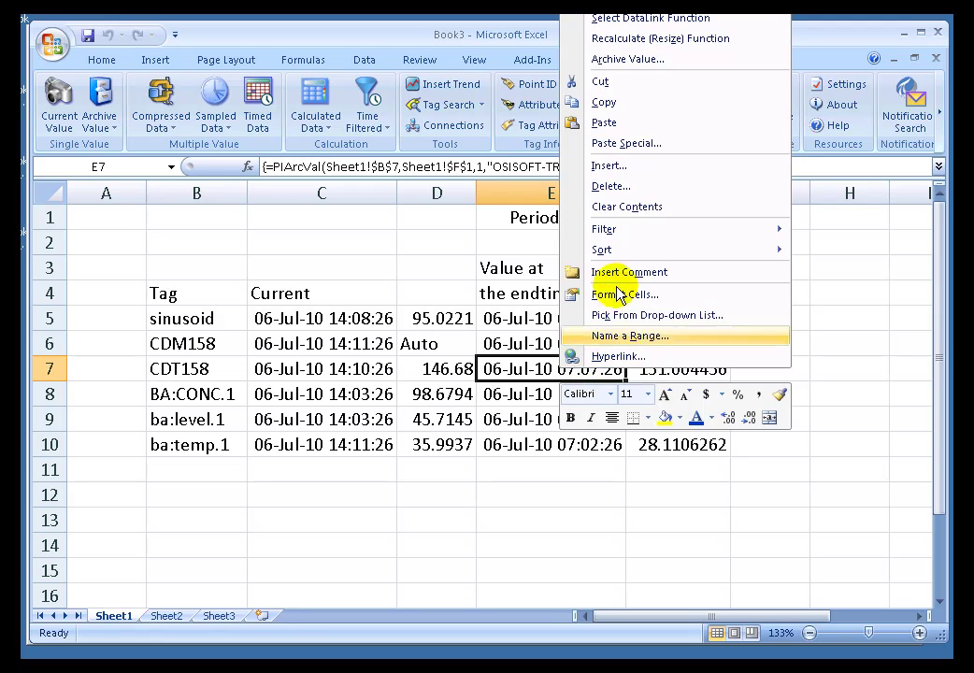
left_click(627, 59)
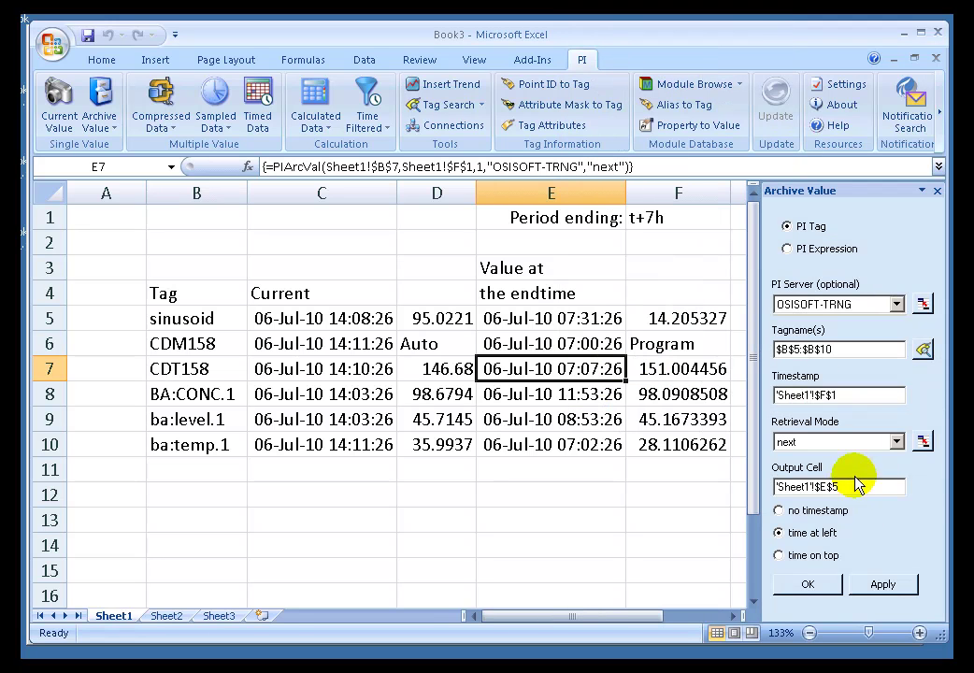
left_click(837, 442)
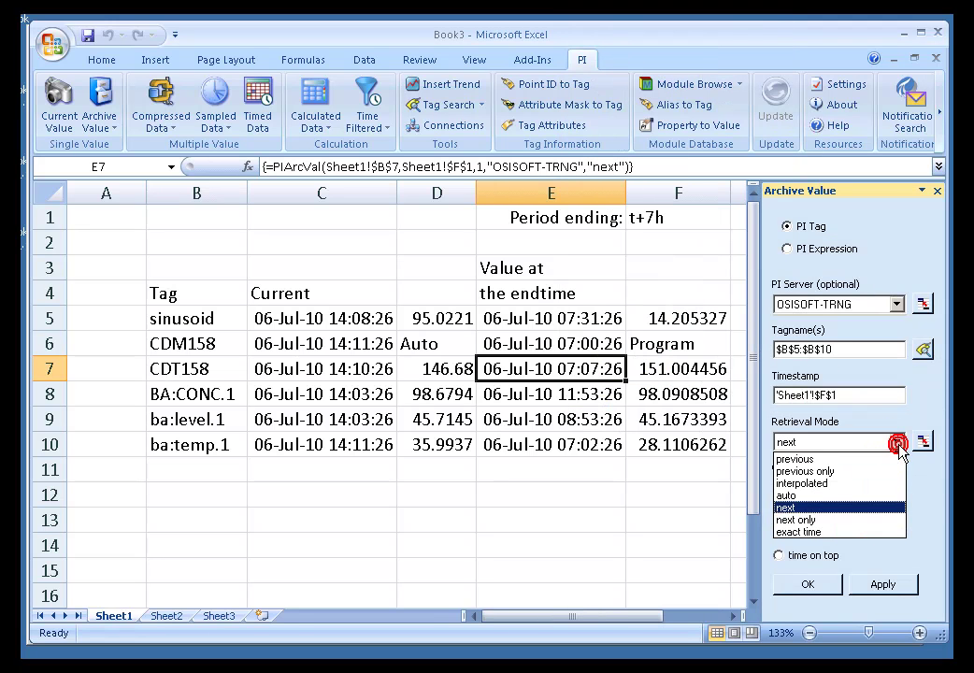
- Apply exact time retrieval so every E5:F10 cell shows 'No events found.'
left_click(789, 532)
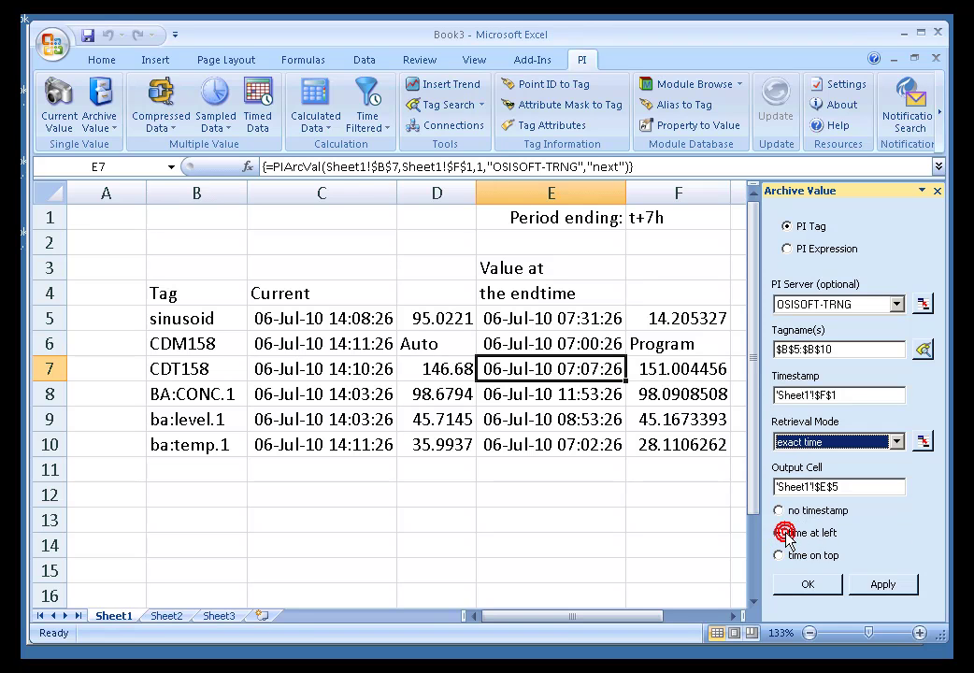
left_click(808, 586)
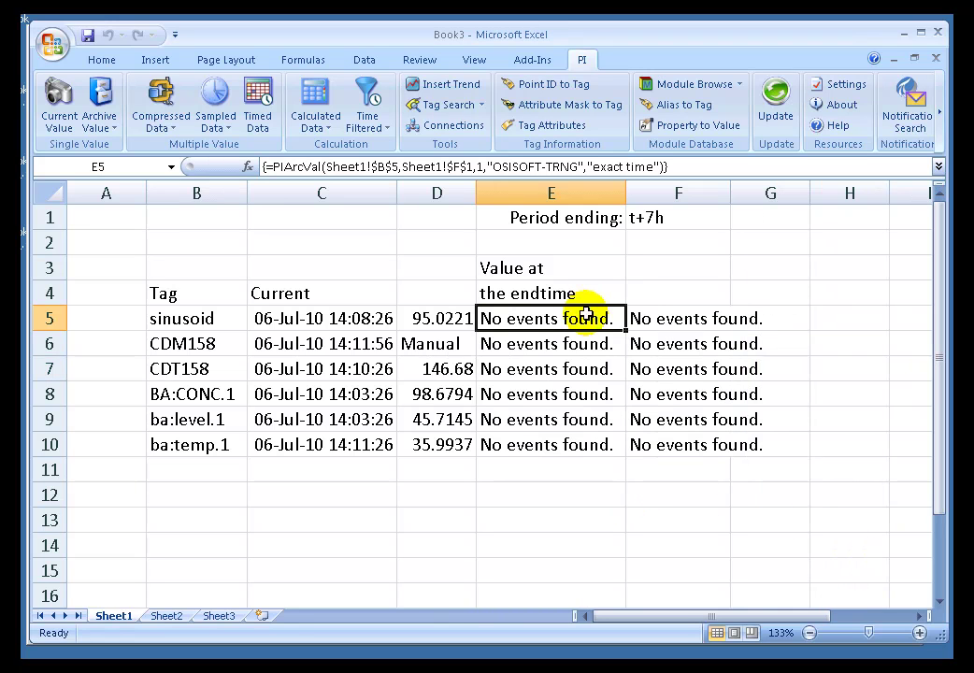